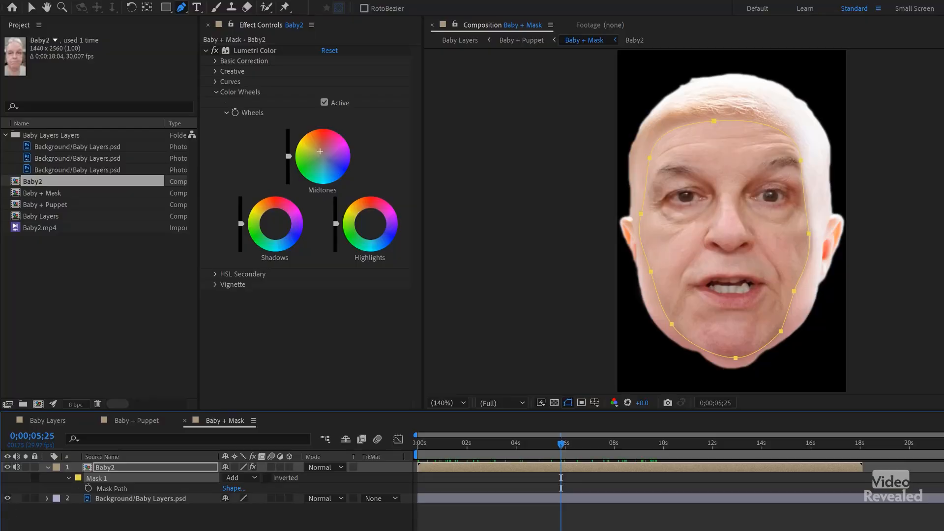
Preview the masked face with nothing selected, close the Baby + Mask composition and play back Baby + Puppet
key("ctrl+shift+a")
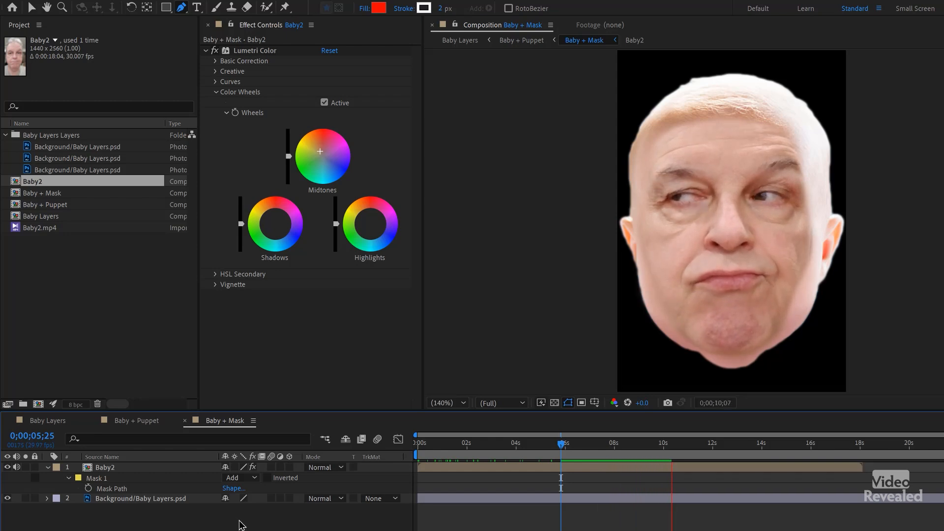
left_click(186, 421)
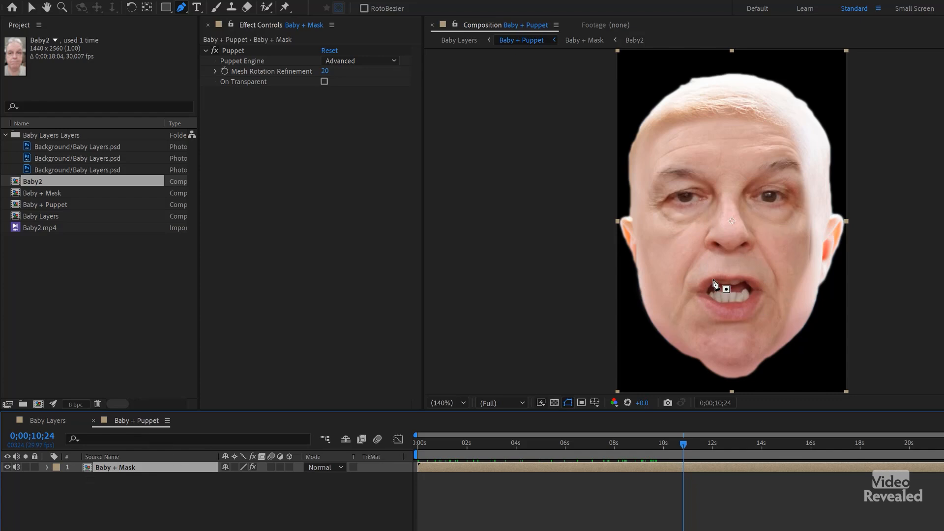
left_click_drag(578, 444, 515, 444)
key("space")
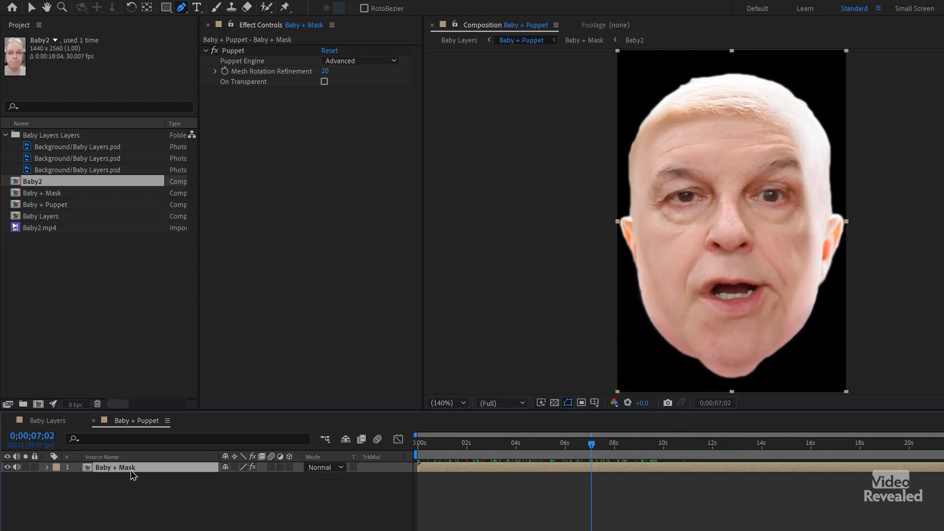
Select the Puppet effect on the Baby + Mask layer and inspect its pins beside the ears, above the mouth and on the chin
left_click(47, 467)
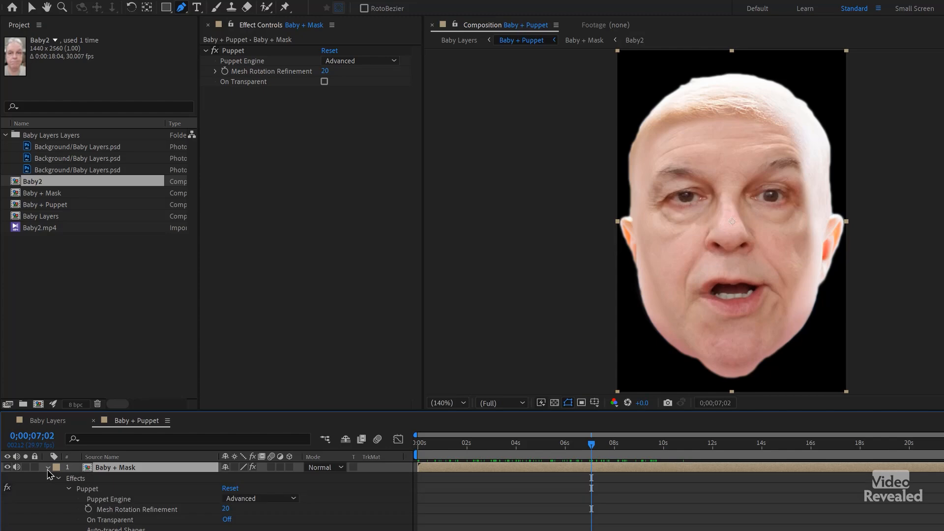
left_click(89, 490)
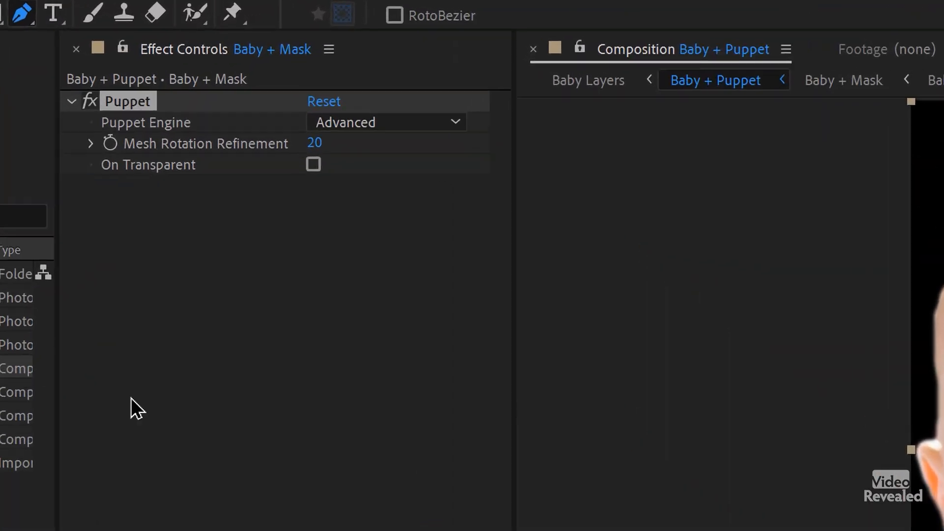
left_click(215, 16)
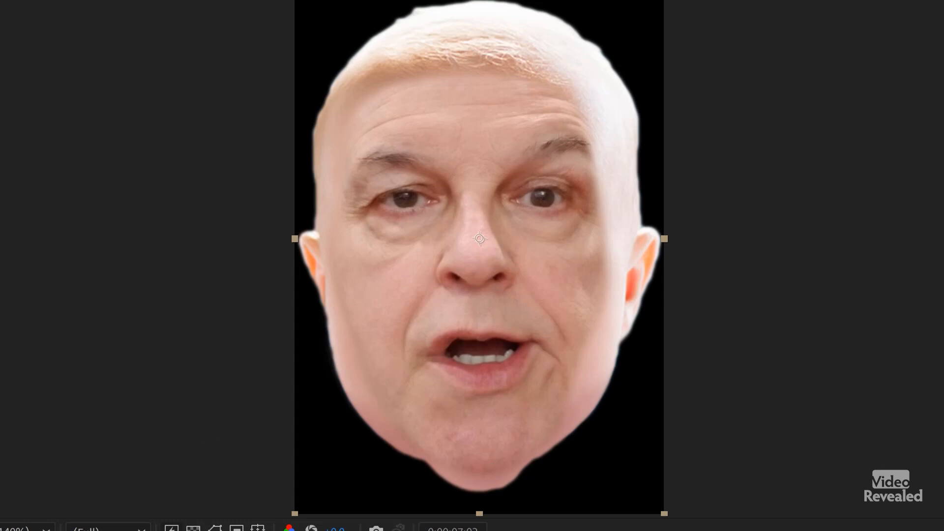
left_click(342, 244)
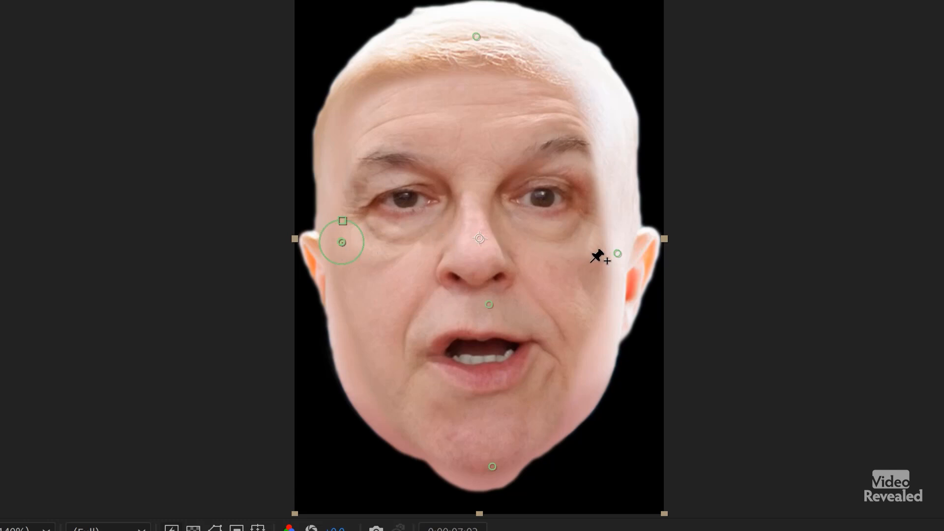
left_click(618, 254)
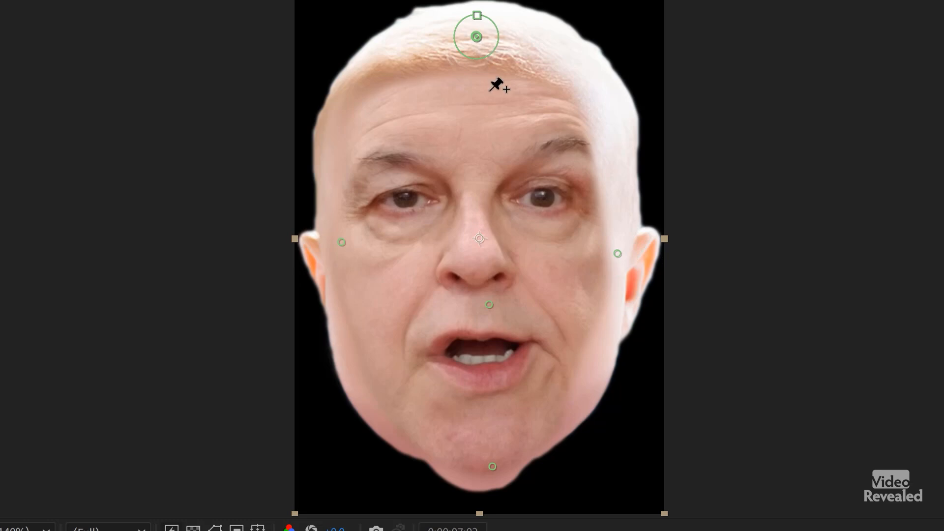
left_click(490, 311)
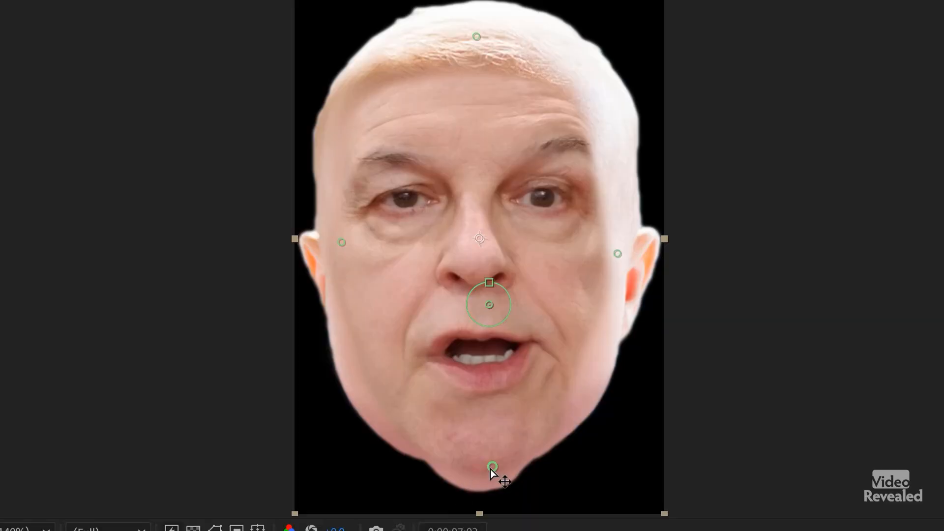
left_click_drag(488, 472, 480, 439)
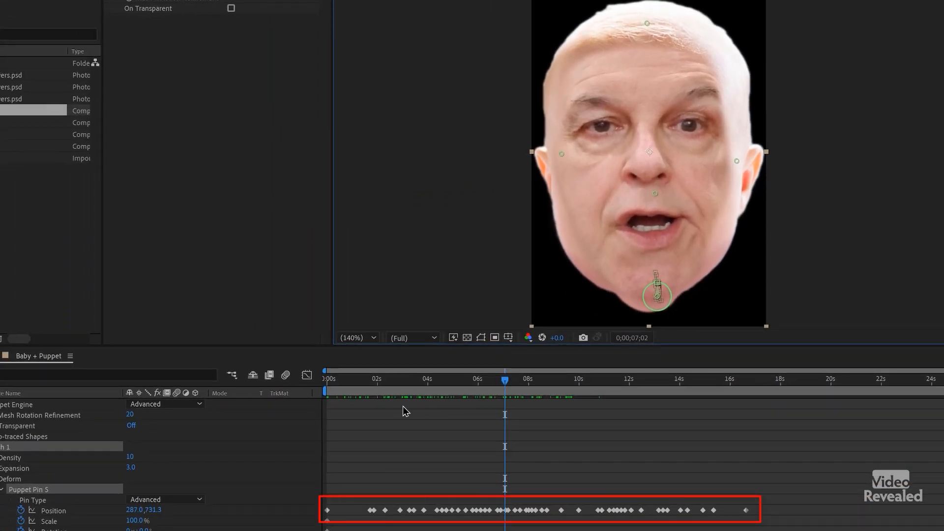
Play back the chin pin's position animation starting from 0;00;01;12
left_click(362, 382)
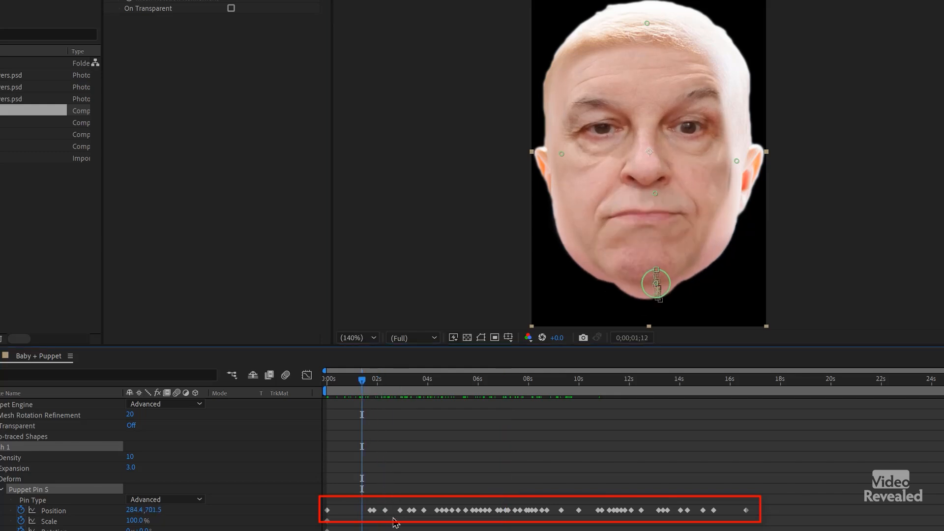
key("space")
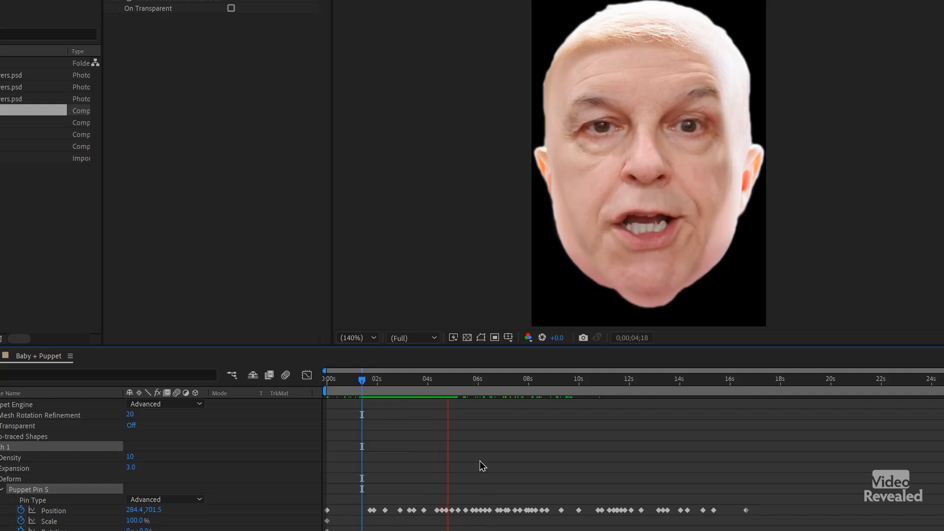
key("space")
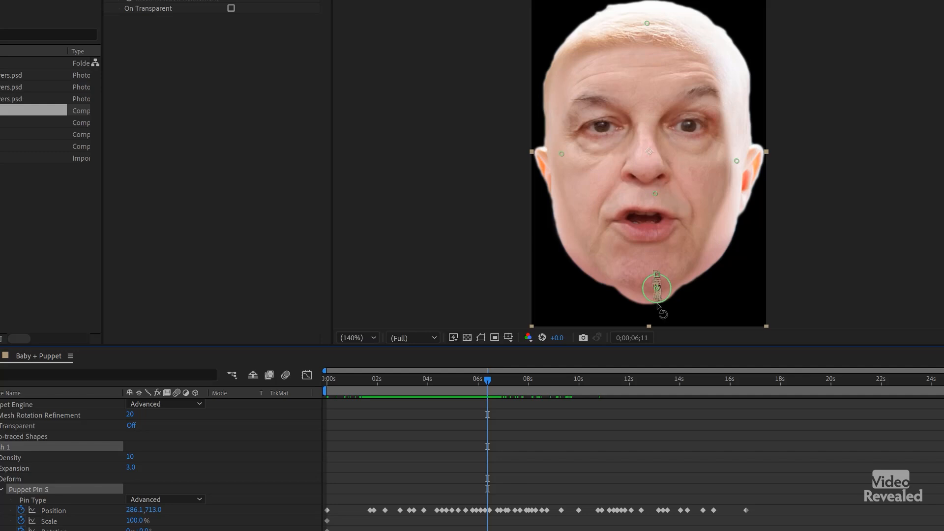
Examine the chin pin's motion path at 400% magnification during playback and return to the full-face view
scroll(657, 300, "up", 1)
left_click_drag(678, 311, 639, 80)
left_click_drag(668, 176, 655, 102)
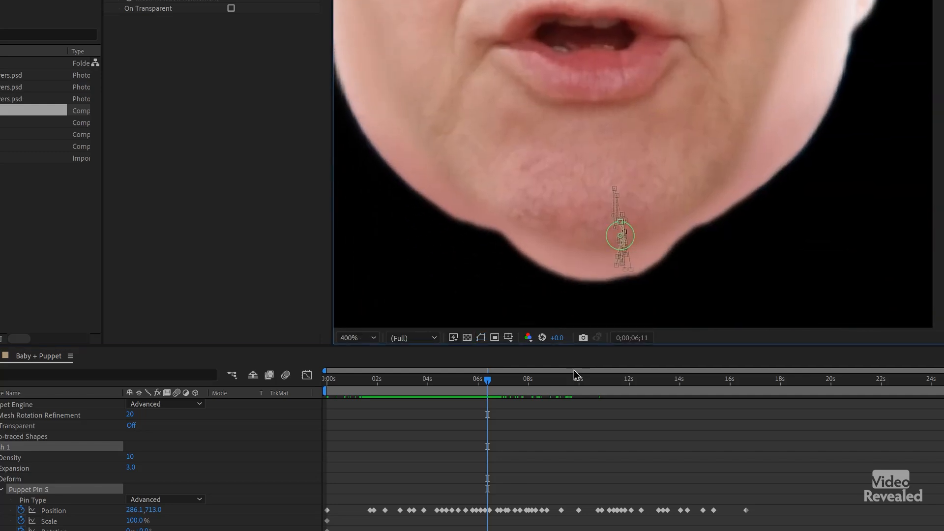
key("space")
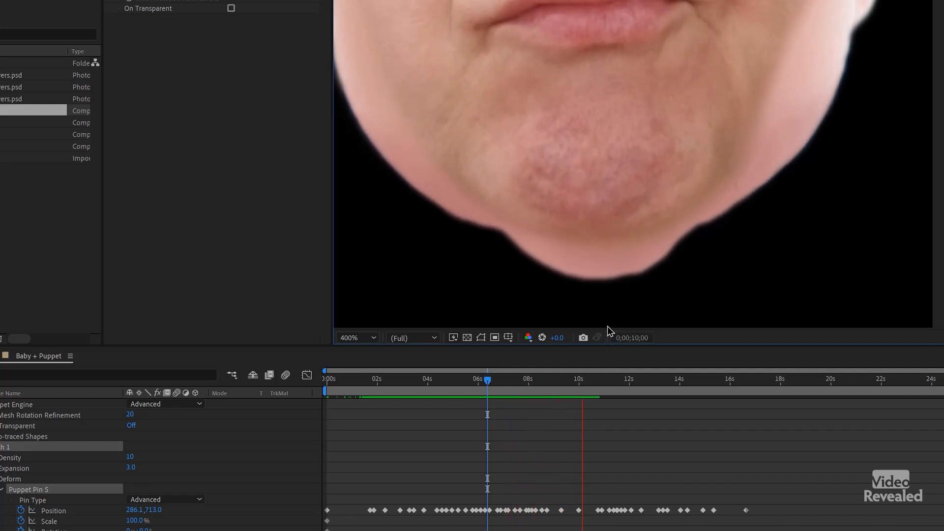
key("shift+slash")
key("space")
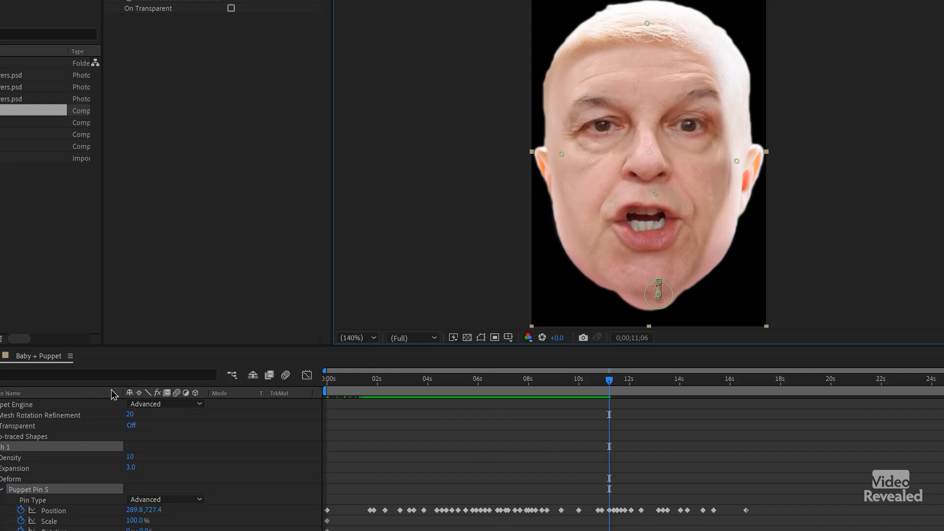
Switch to the Baby Layers composition and play it back from 0;00;03;13
left_click(43, 361)
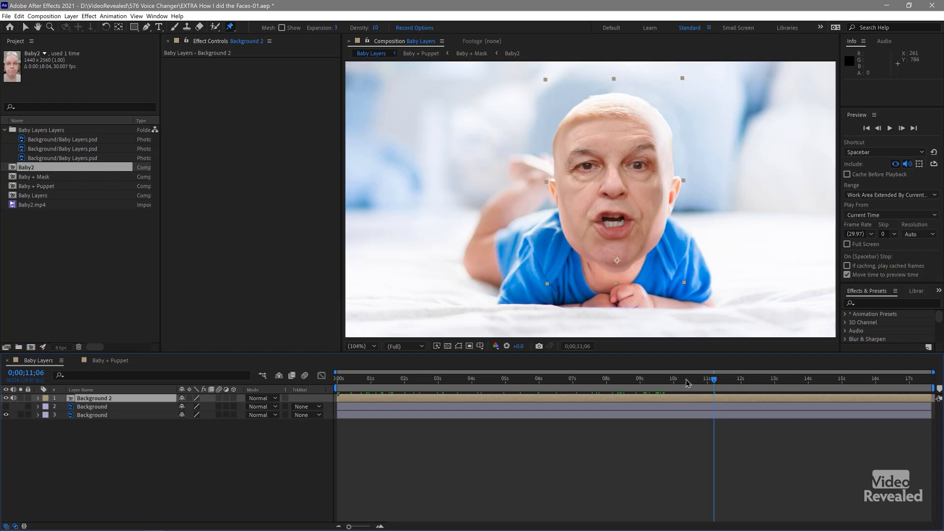
left_click_drag(687, 383, 453, 390)
key("space")
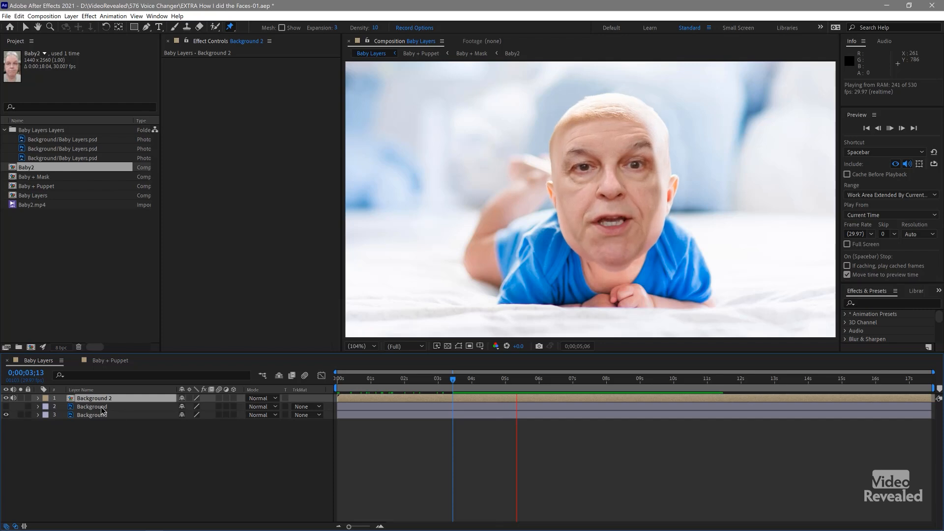
key("space")
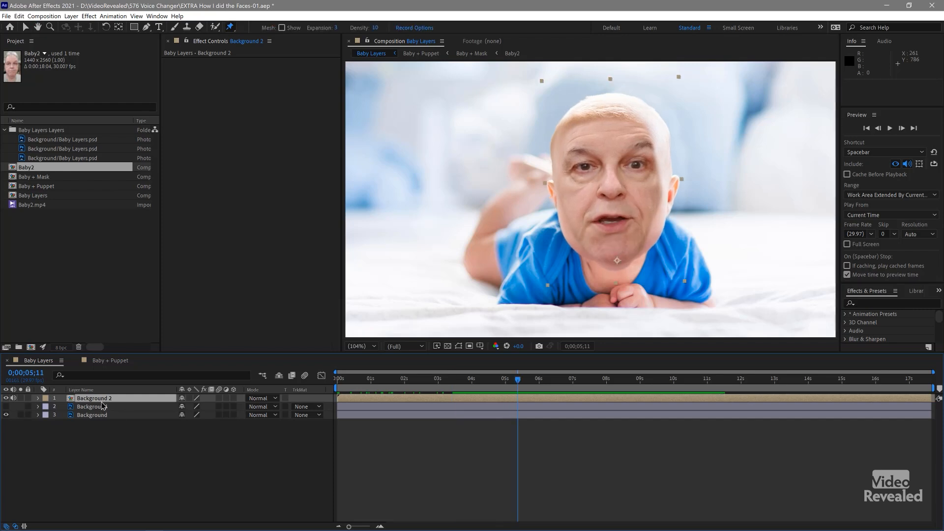
Hide the Background 2 head layer during playback to check the background beneath it, and show the layer again
left_click(6, 398)
key("space")
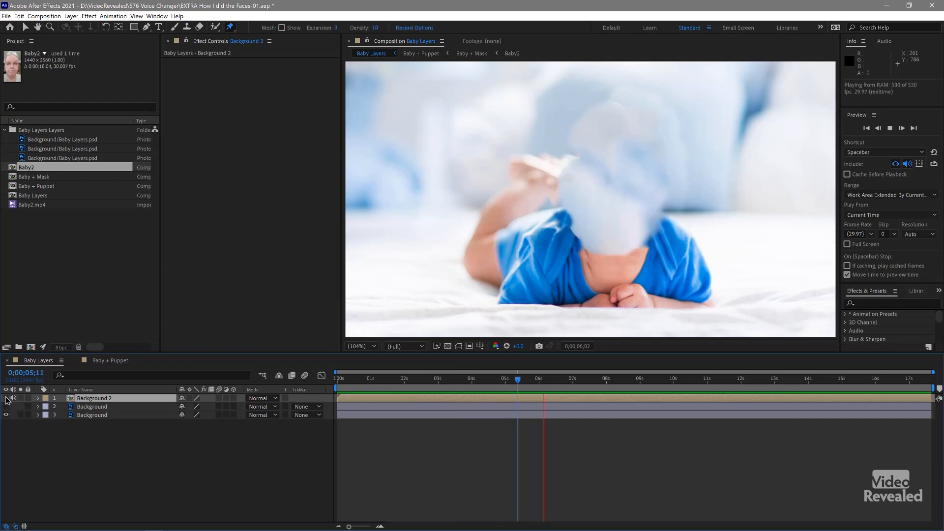
left_click(6, 398)
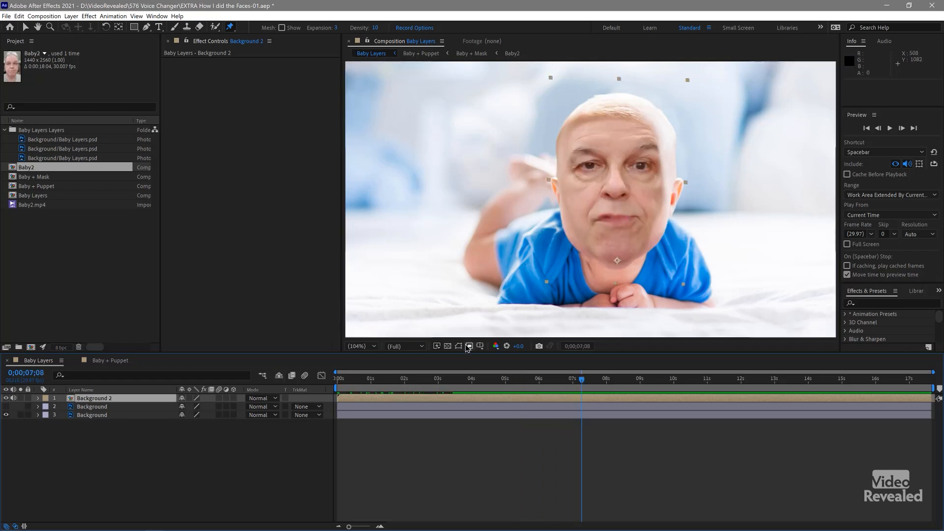
Play back the composition with the Selection tool active, reveal the Background 2 layer's Rotation expression and scrub back to 0;00;04;00
key("v")
key("space")
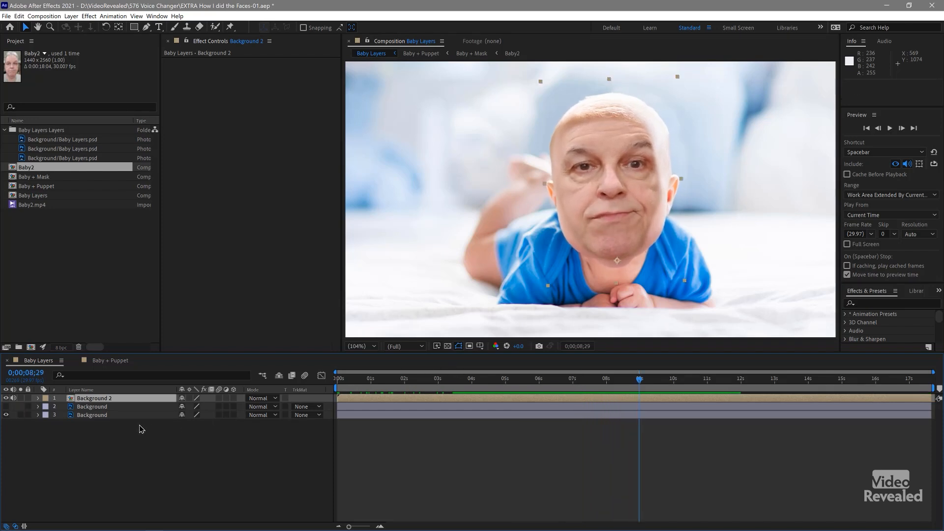
key("e")
key("e")
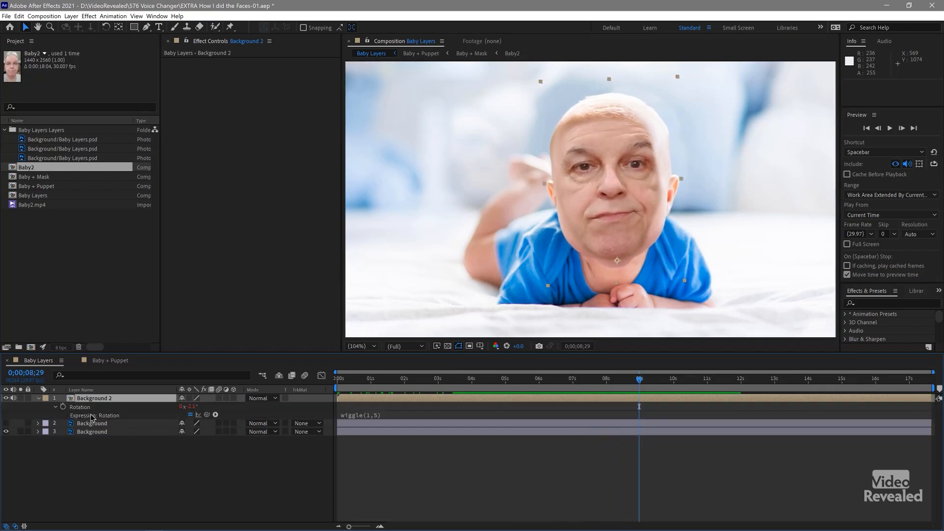
left_click_drag(588, 383, 472, 386)
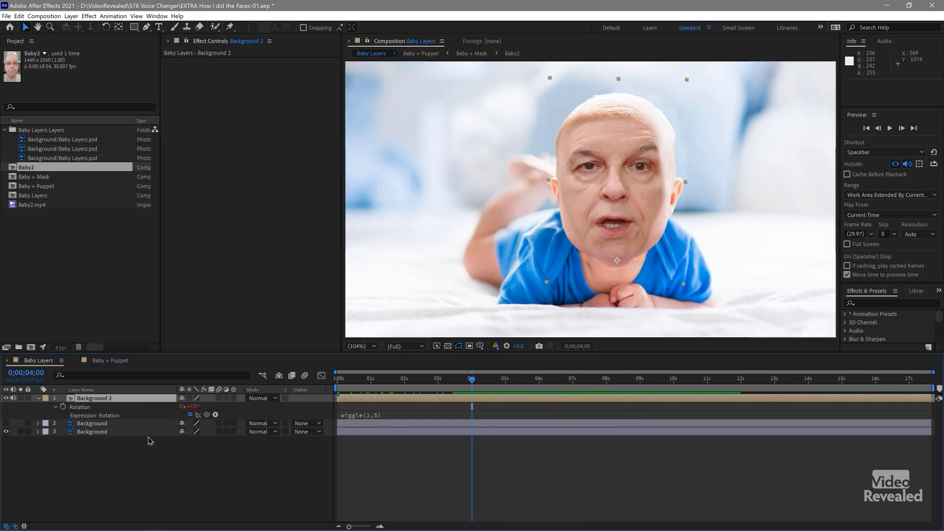